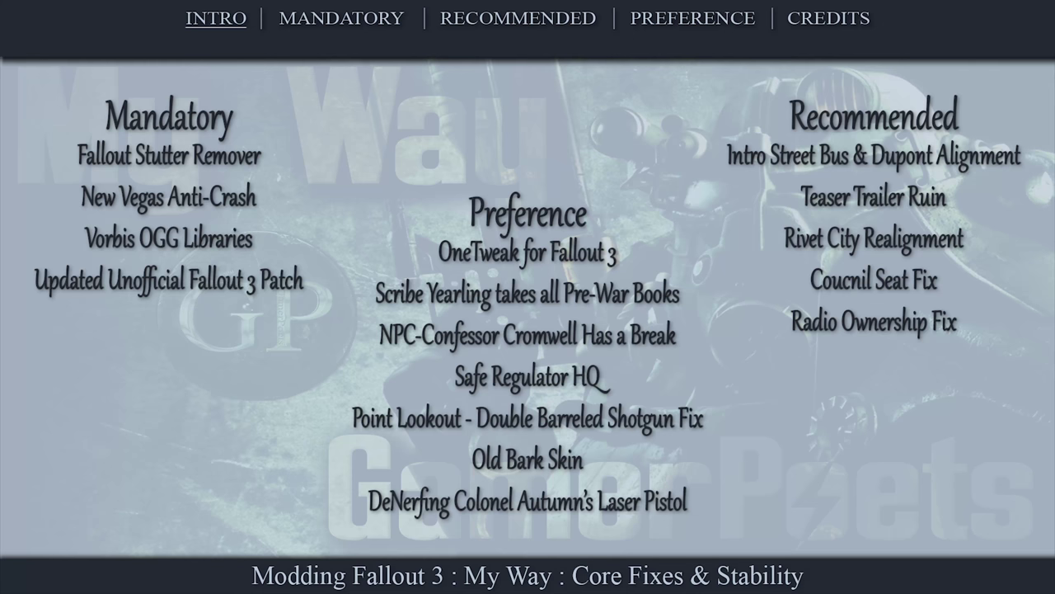
# Step: Advance past the Mandatory Mods slide to the Fallout Stutter Remover 4.1.36 page
pyautogui.press('Right')
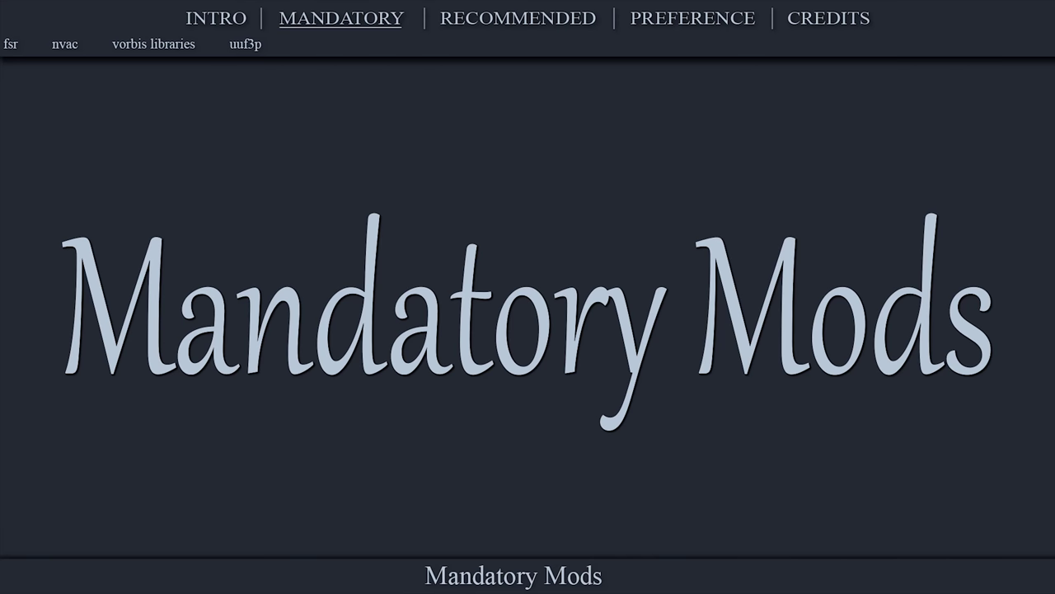
pyautogui.press('Right')
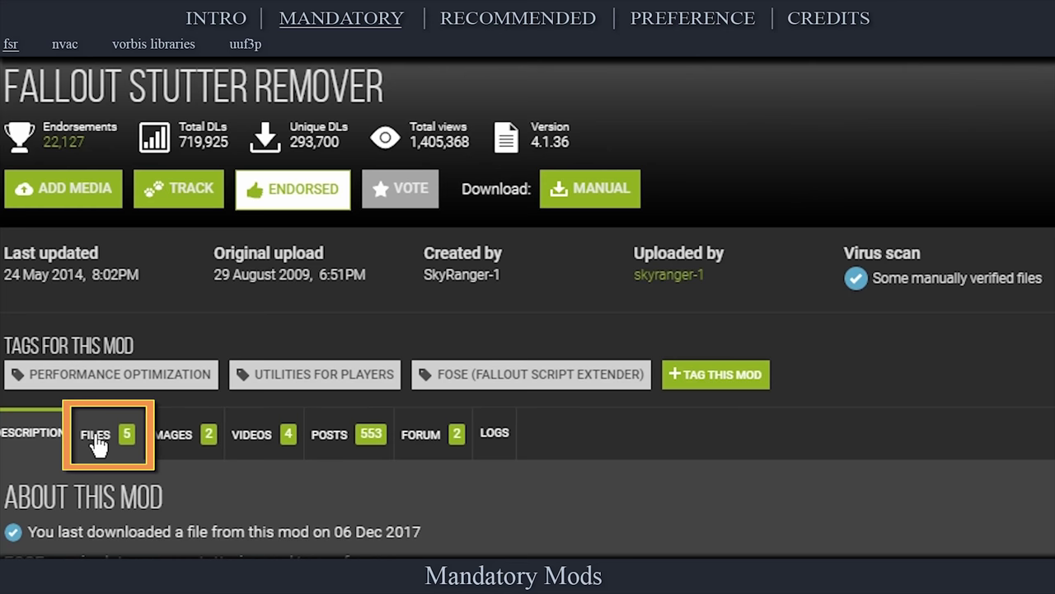
# Step: Manually download the FSR_4-1-36 main file from the Fallout Stutter Remover Files tab
pyautogui.click(96, 445)
pyautogui.scroll(-5, 527, 330)
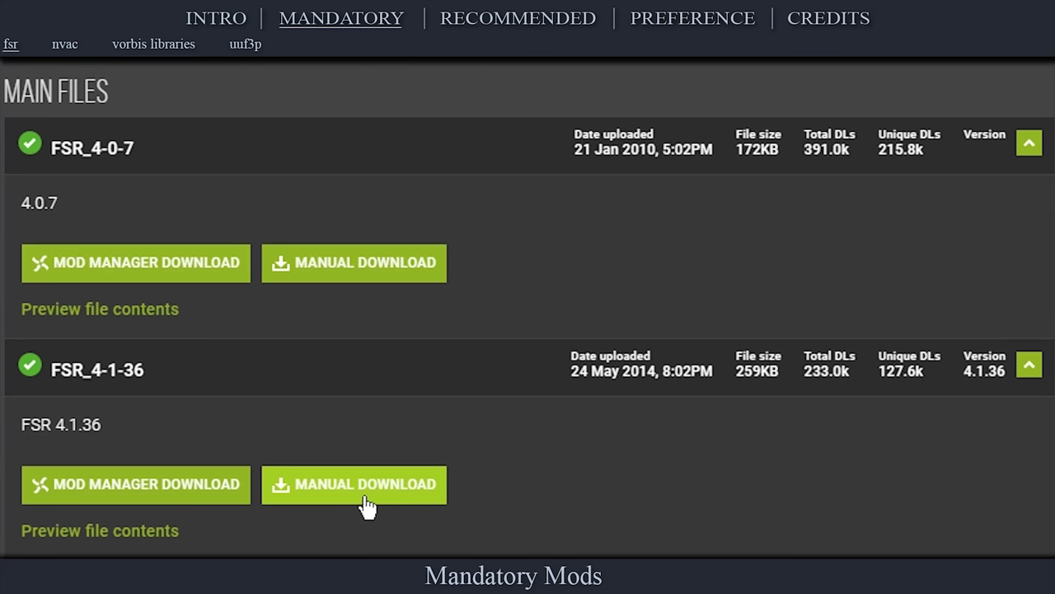
pyautogui.click(367, 506)
pyautogui.scroll(-3, 366, 506)
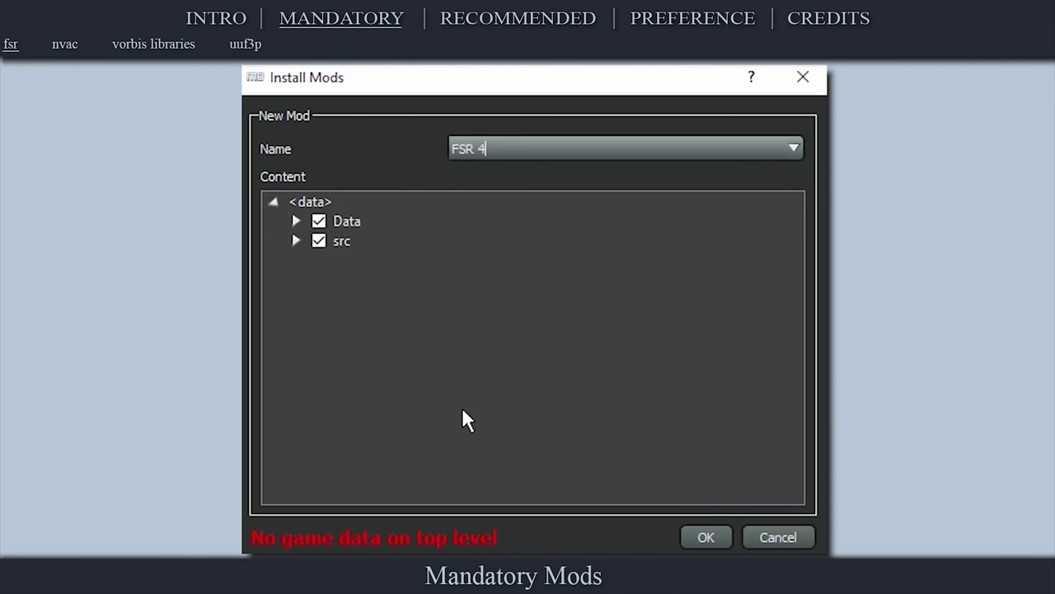
# Step: Install FSR 4 with the archive's Data folder set as the data directory
pyautogui.rightClick(357, 217)
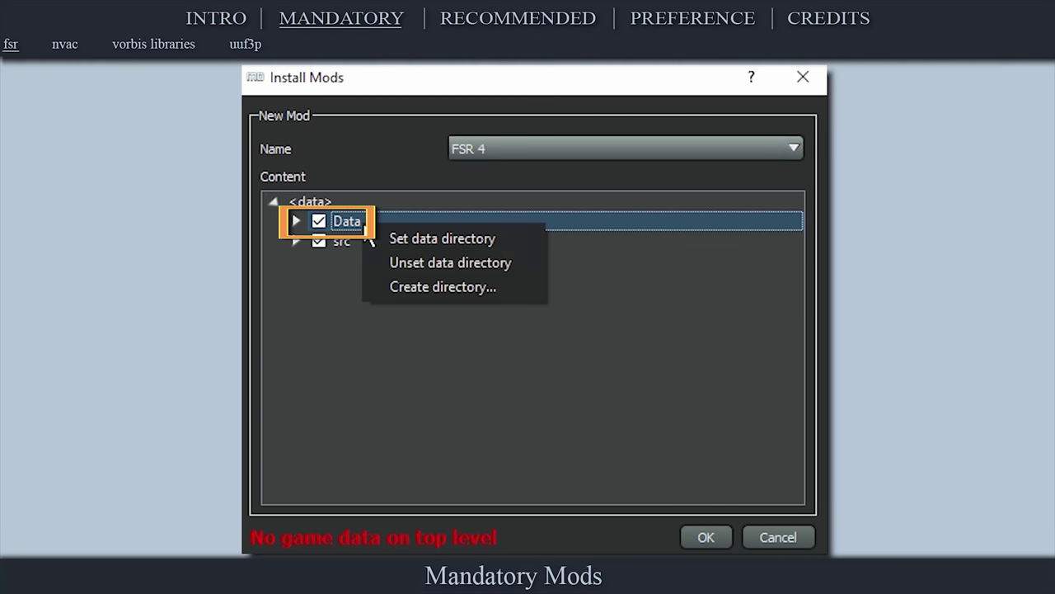
pyautogui.click(507, 240)
pyautogui.click(707, 537)
# Step: Enable FSR 4 and open its FOSE\Plugins folder in Explorer
pyautogui.click(38, 226)
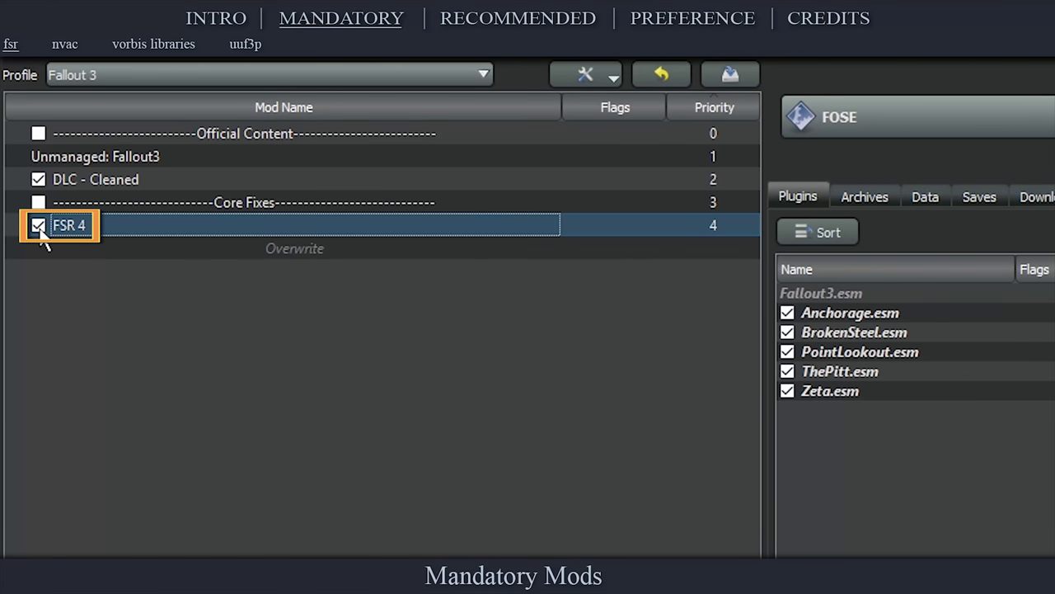
pyautogui.rightClick(124, 226)
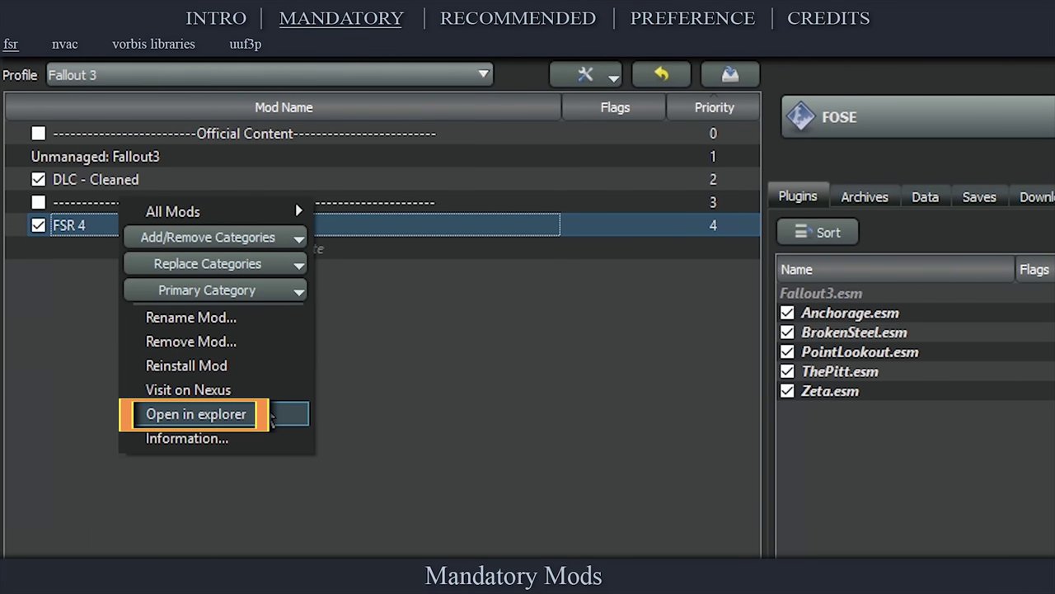
pyautogui.click(266, 417)
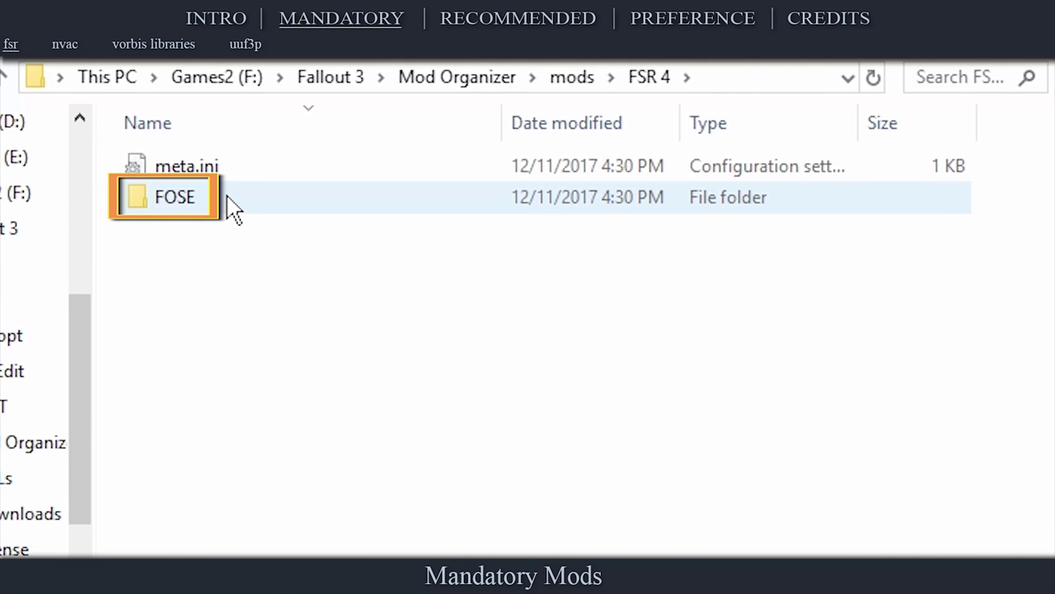
pyautogui.doubleClick(229, 206)
pyautogui.doubleClick(244, 183)
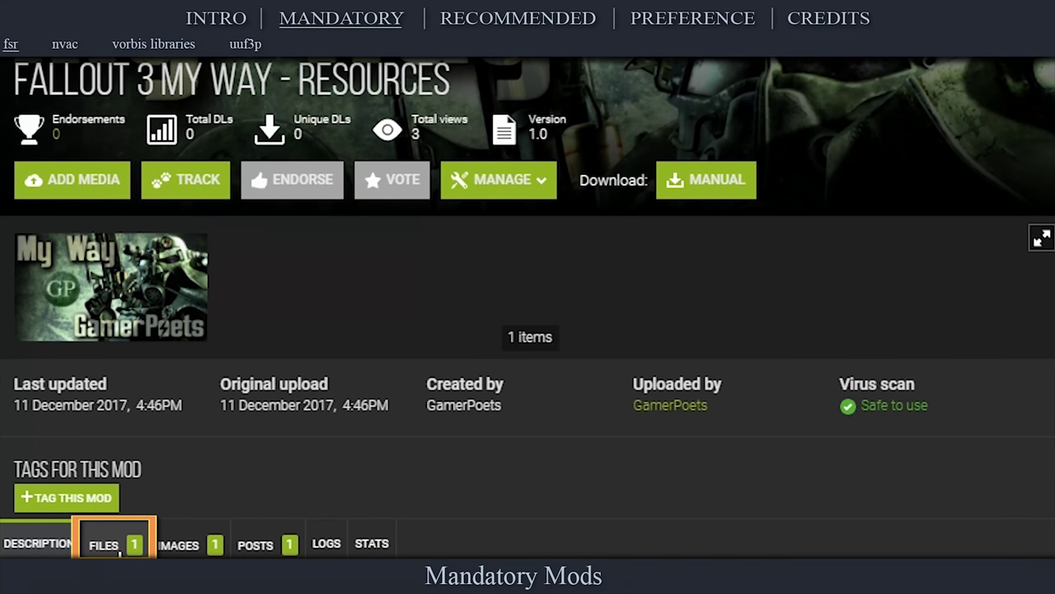
# Step: Overwrite sr_Fallout_Stutter_Remover.ini in Plugins with the copy from the downloaded archive
pyautogui.click(115, 546)
pyautogui.scroll(-3, 415, 337)
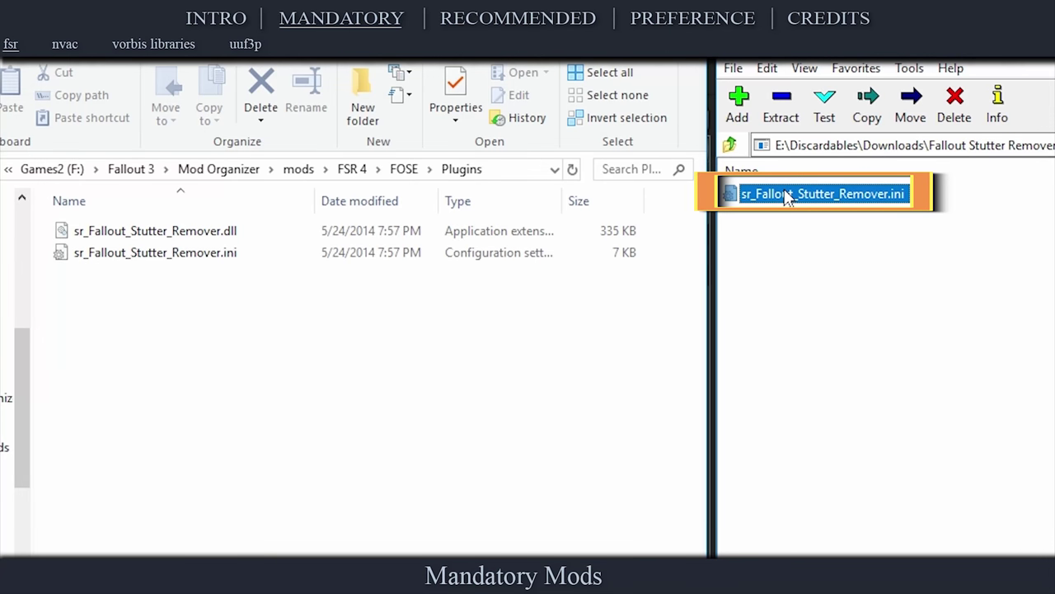
pyautogui.moveTo(788, 198); pyautogui.dragTo(302, 445)
pyautogui.click(588, 358)
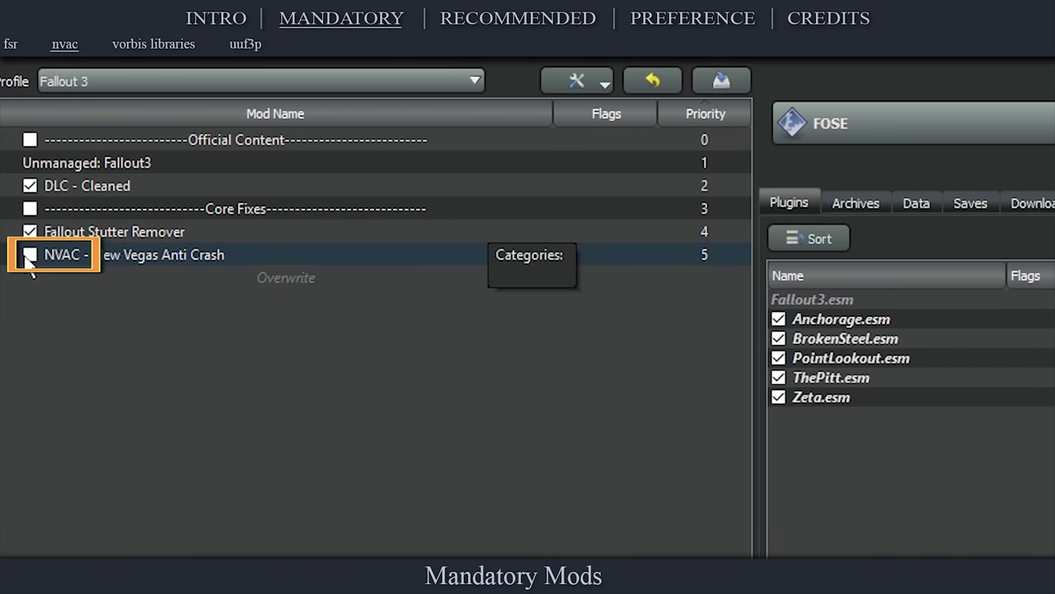
# Step: Enable NVAC and inspect its file tree, selecting the FOSE folder
pyautogui.click(28, 256)
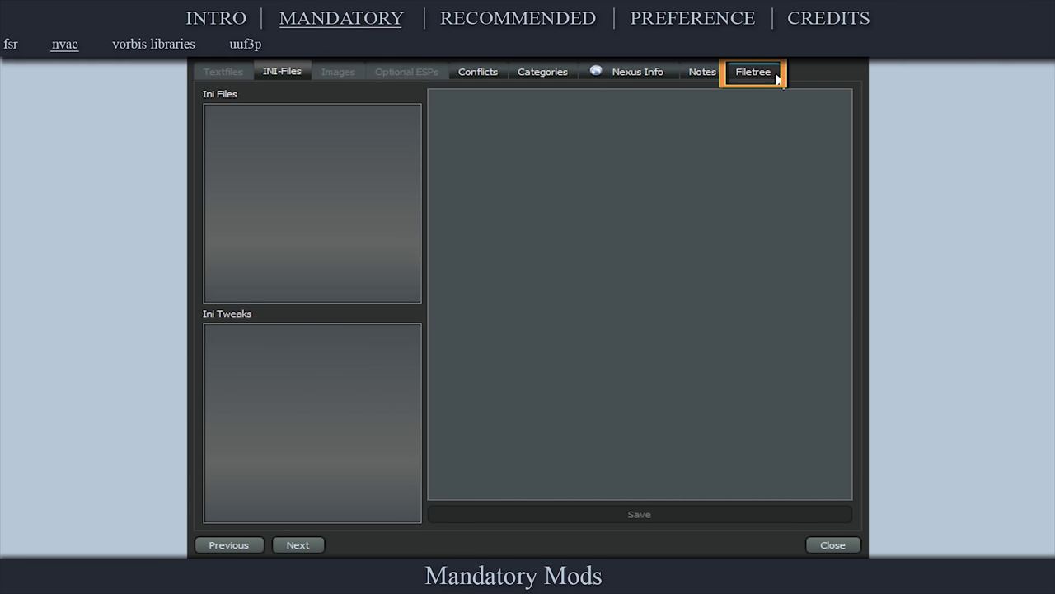
pyautogui.click(771, 75)
pyautogui.click(300, 115)
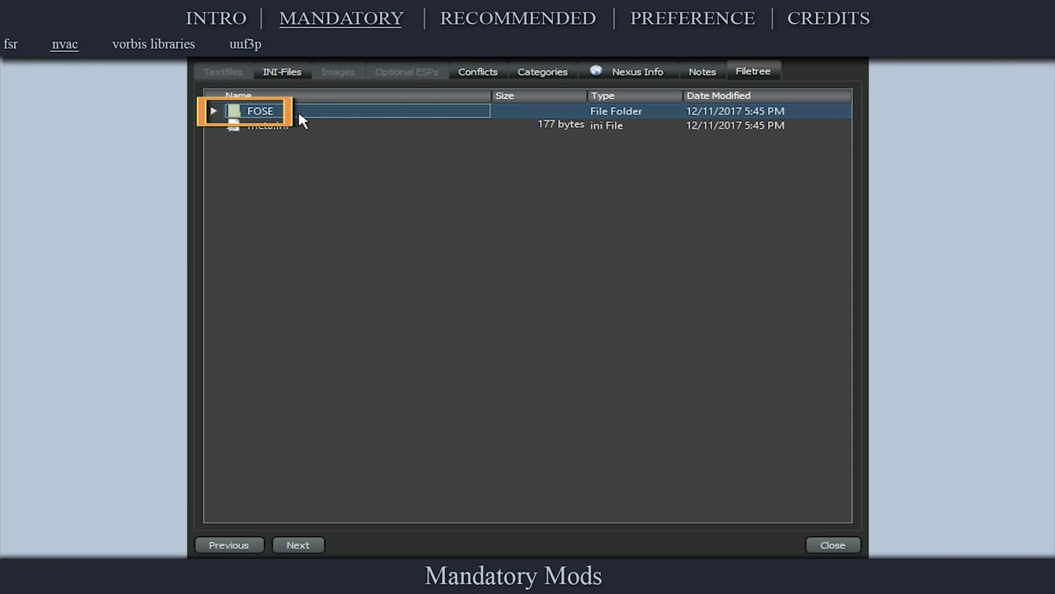
pyautogui.rightClick(300, 120)
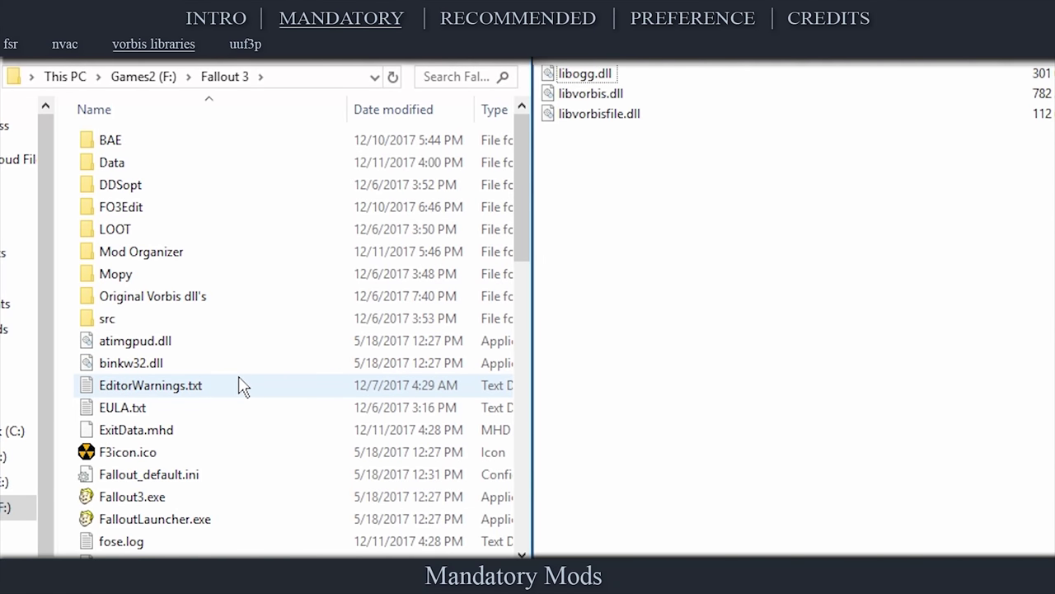
# Step: Back up both libvorbis DLLs into Original Vorbis dll's and copy the three new Vorbis DLLs into Fallout 3
pyautogui.click(231, 303)
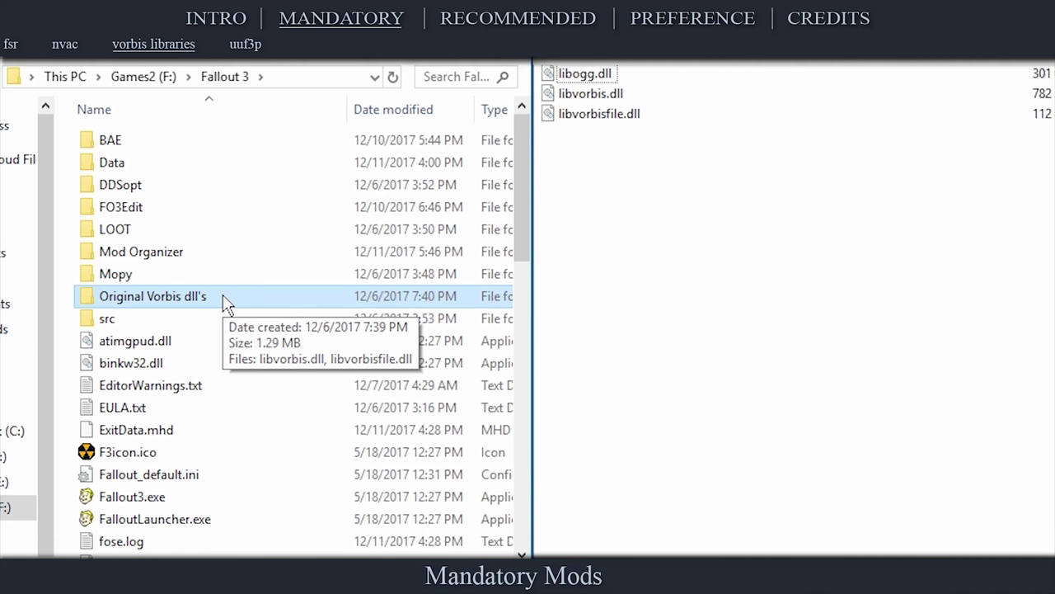
pyautogui.moveTo(520, 124); pyautogui.dragTo(517, 378)
pyautogui.click(134, 291)
pyautogui.keyDown('shift'); pyautogui.click(141, 314); pyautogui.keyUp('shift')
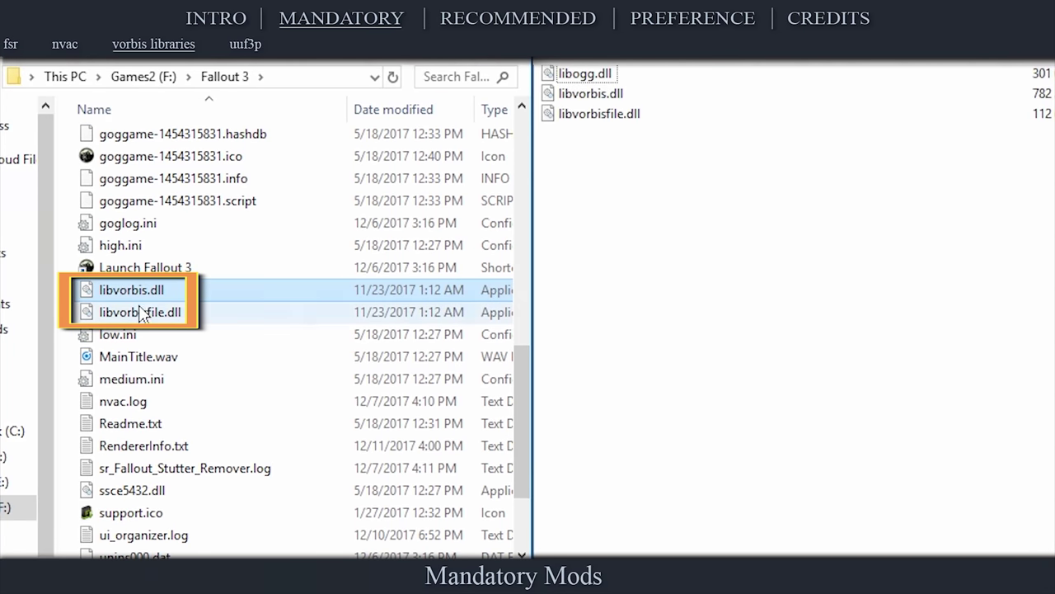
pyautogui.moveTo(238, 324); pyautogui.dragTo(247, 301)
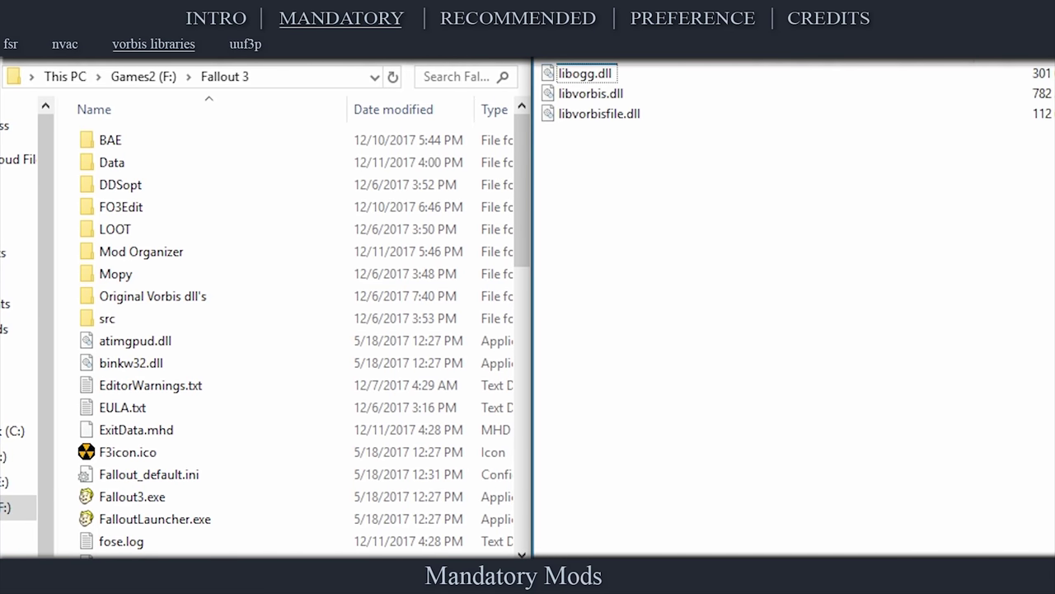
pyautogui.hotkey('ctrl', 'a')
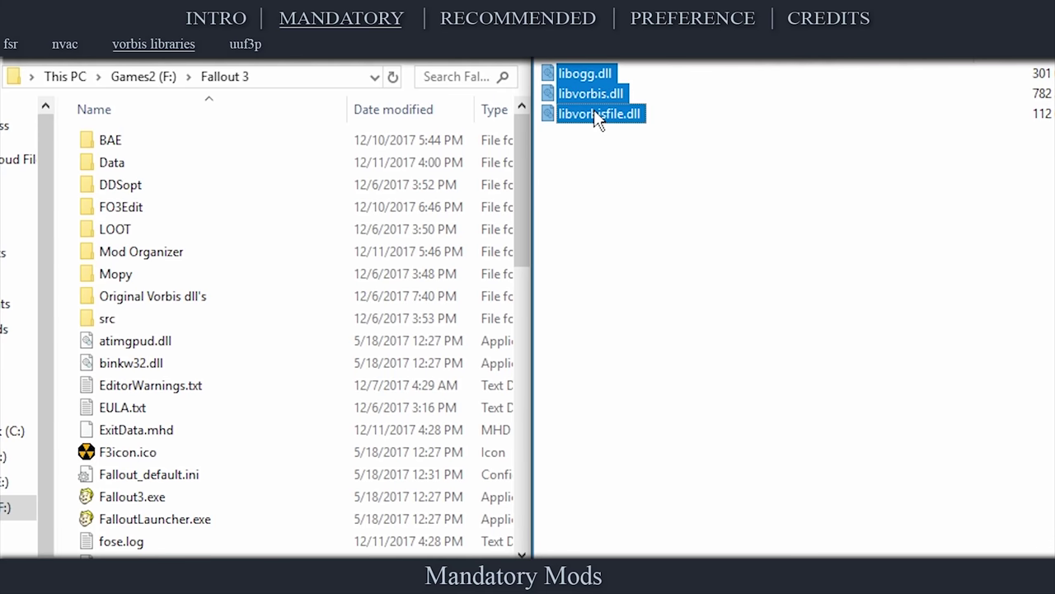
pyautogui.moveTo(594, 114)
pyautogui.mouseDown()
pyautogui.moveTo(464, 252)
pyautogui.moveTo(371, 312)
pyautogui.moveTo(293, 347)
pyautogui.moveTo(74, 398)
pyautogui.mouseUp()
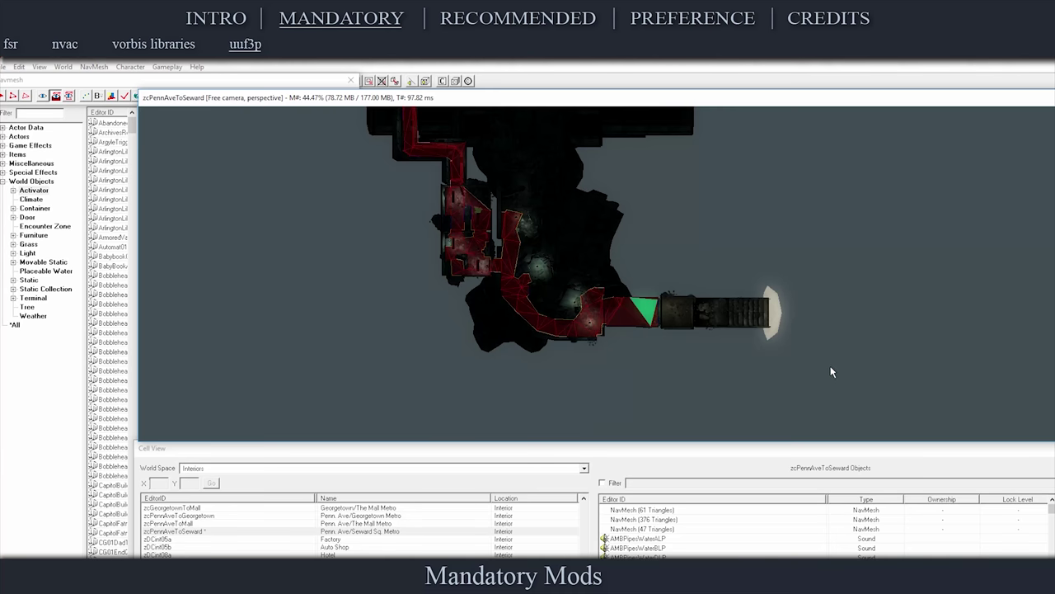
# Step: Zoom in and select four navmesh triangles beside the zcPennAveToSeward stairway entrance
pyautogui.scroll(5, 899, 419)
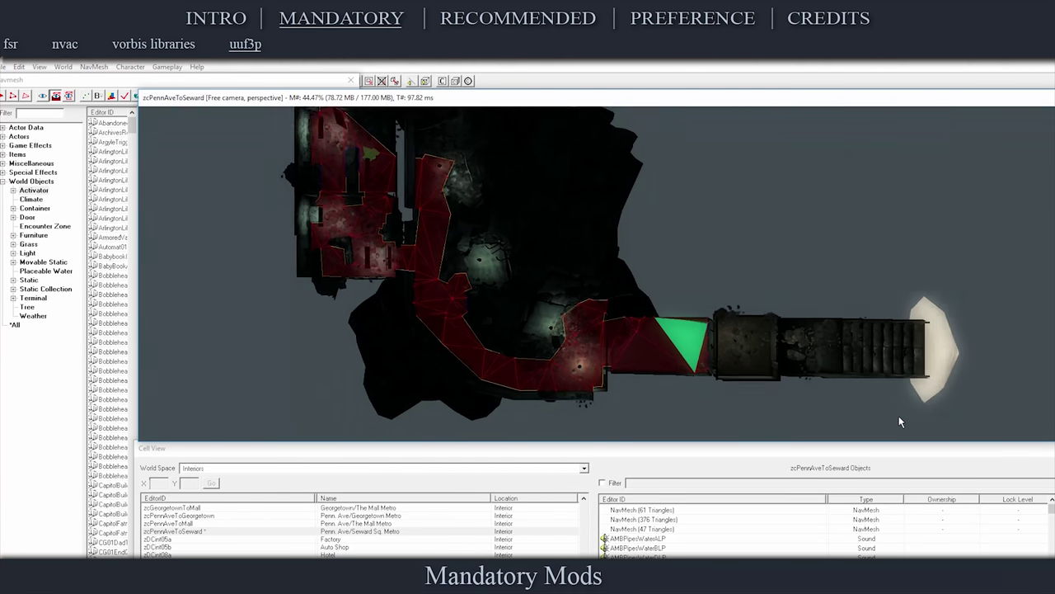
pyautogui.scroll(1, 900, 417)
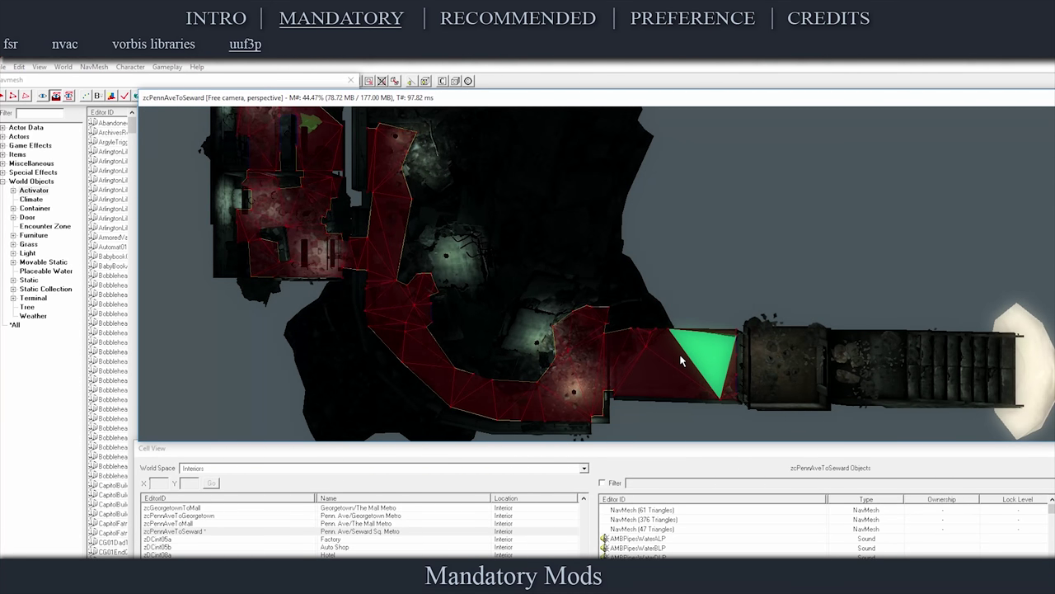
pyautogui.click(671, 387)
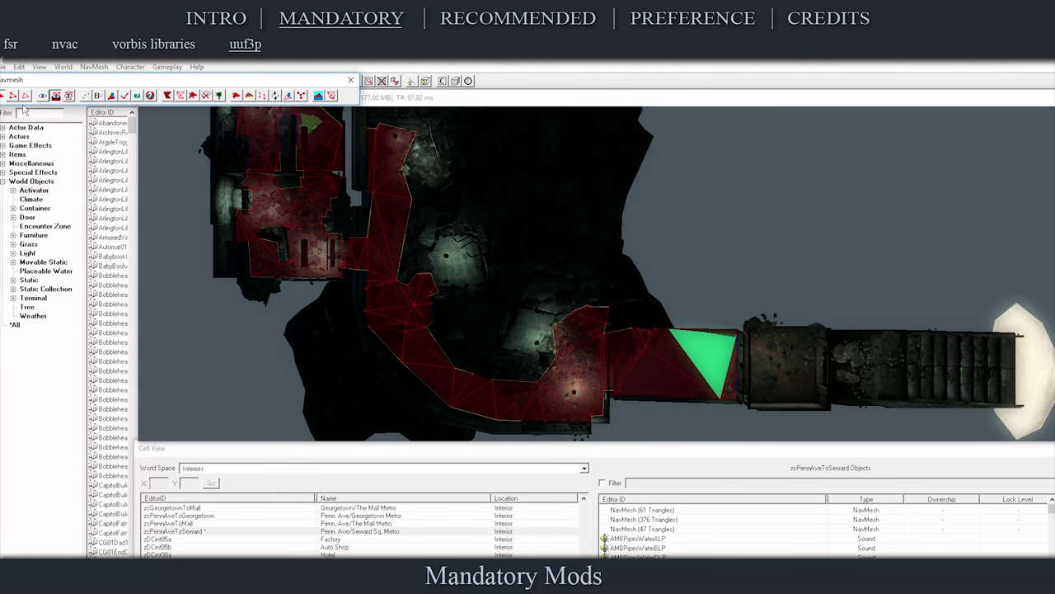
pyautogui.click(674, 355)
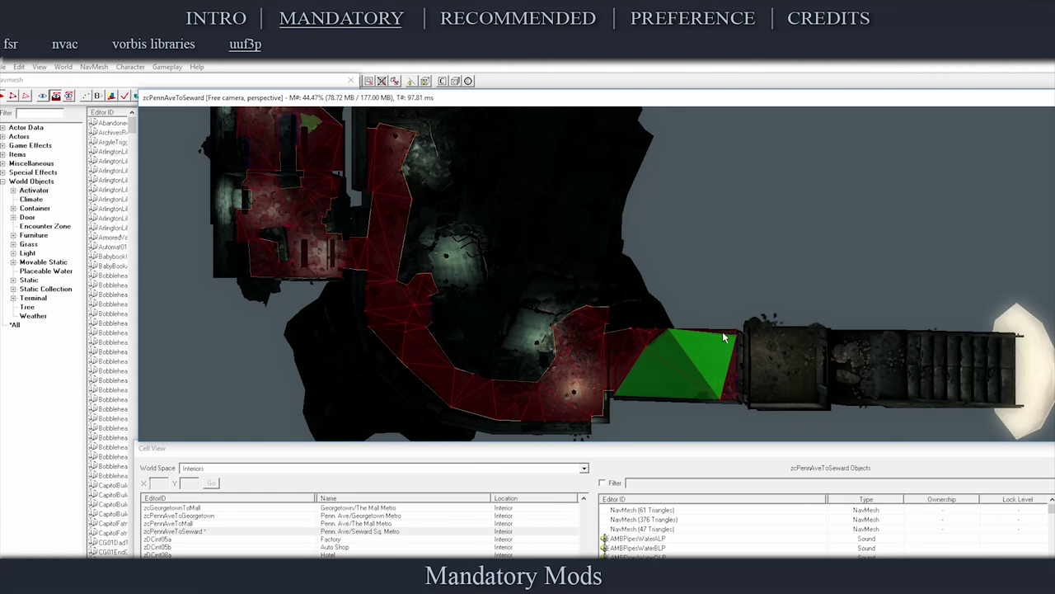
pyautogui.click(737, 373)
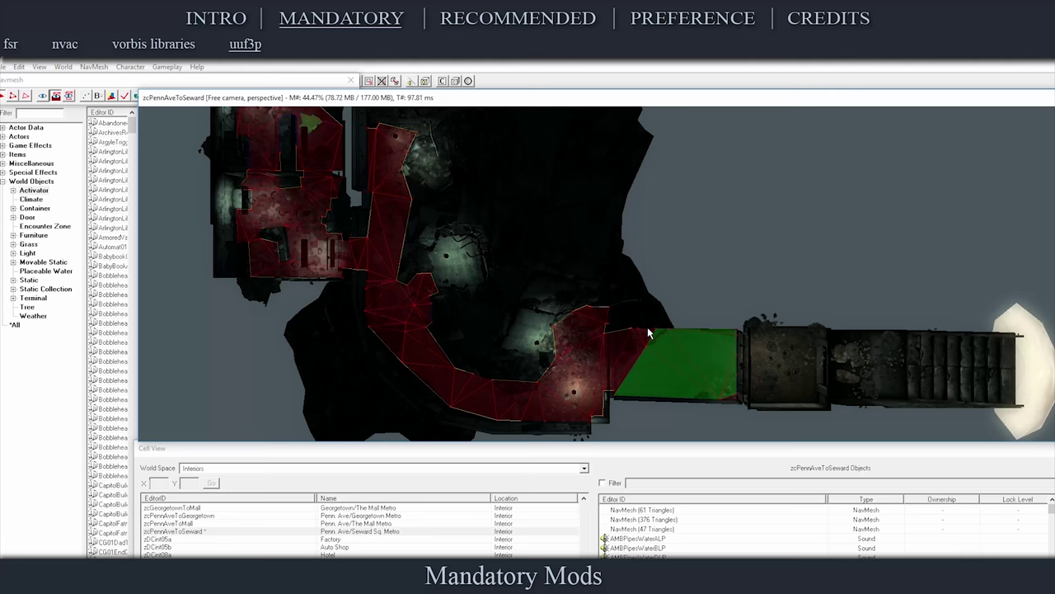
pyautogui.click(634, 357)
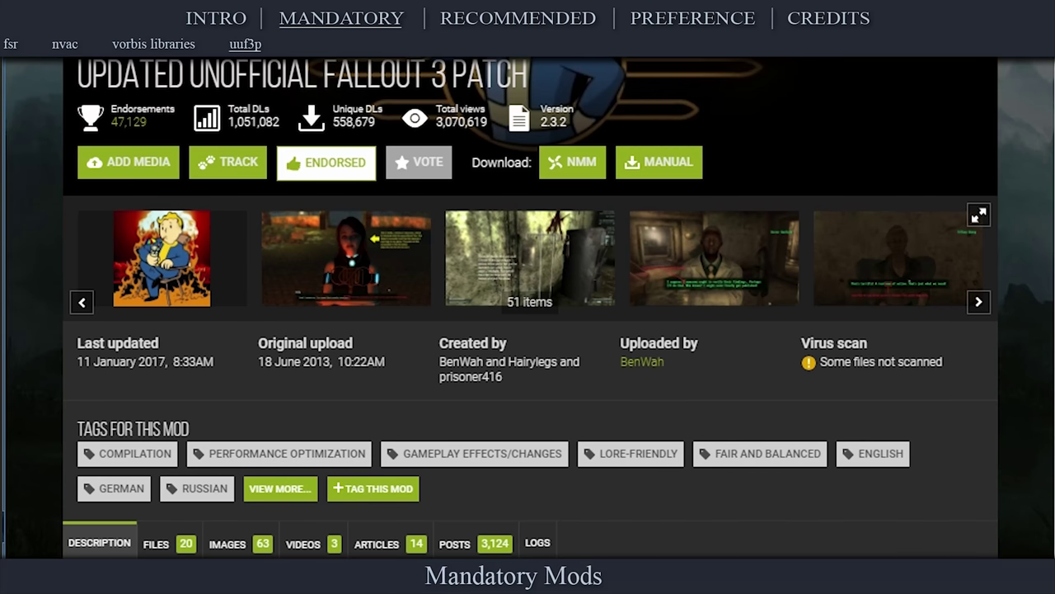
# Step: Show the Updated Unofficial Fallout 3 Patch Files tab down to Main Files
pyautogui.click(173, 549)
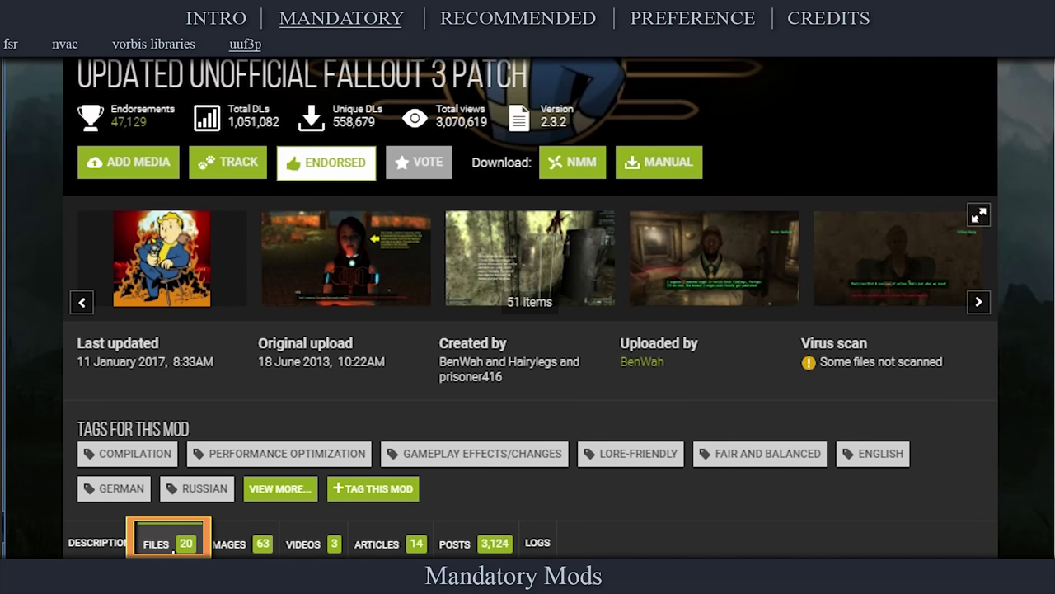
pyautogui.scroll(-5, 175, 495)
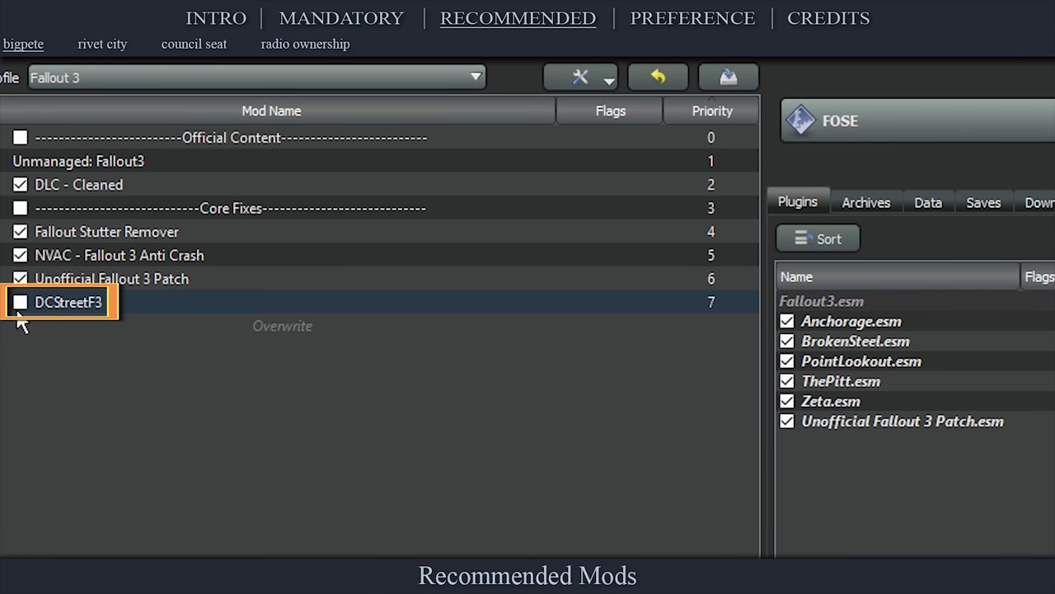
# Step: Tick DCStreetF3 in the mod list so DCStreet.esm is loaded
pyautogui.click(19, 303)
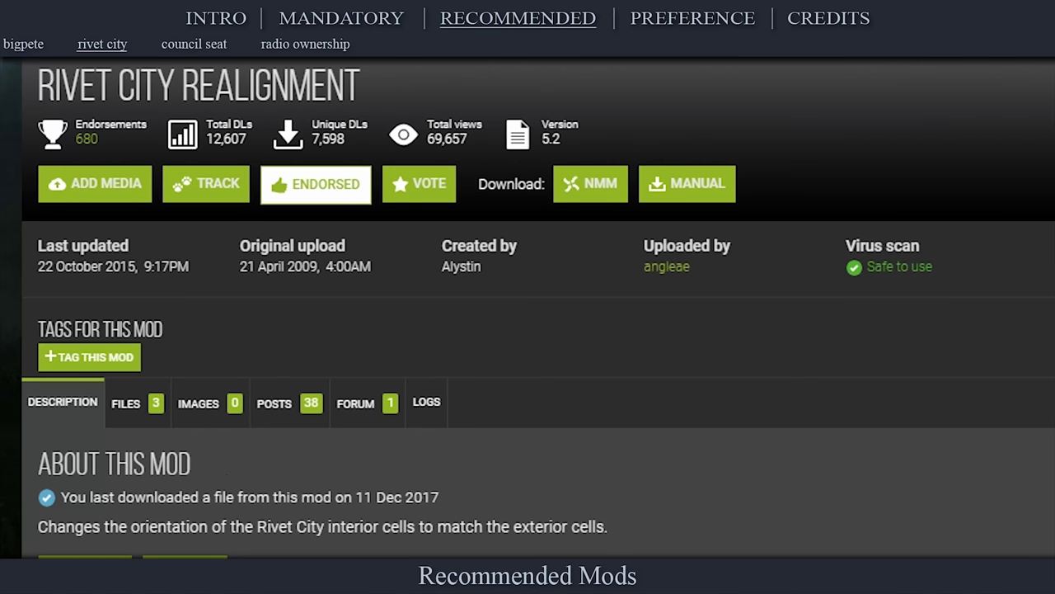
# Step: Show the Rivet City Realignment Files tab down to the RC_Realignment_V54 main file
pyautogui.click(155, 420)
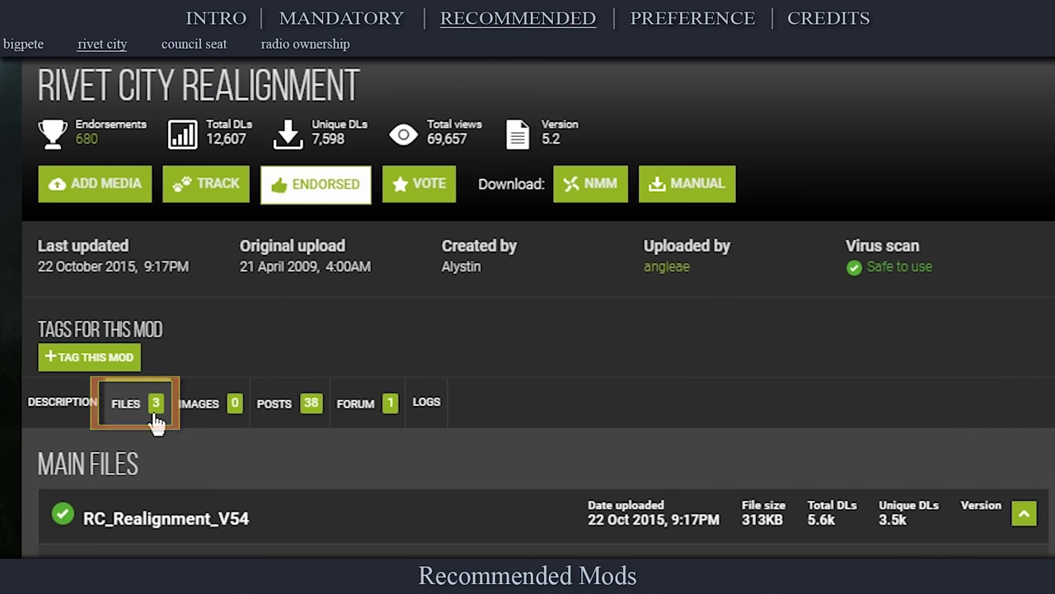
pyautogui.scroll(-3, 306, 432)
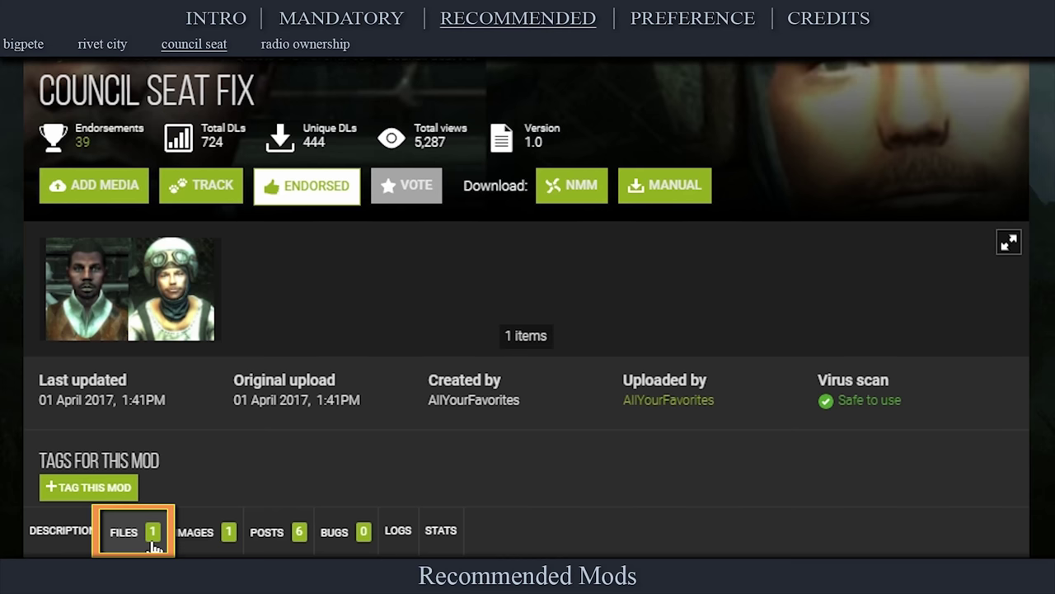
# Step: Get the Council Seat Fix main file from its Files tab and tick Council Seat Fix in the mod list
pyautogui.click(153, 546)
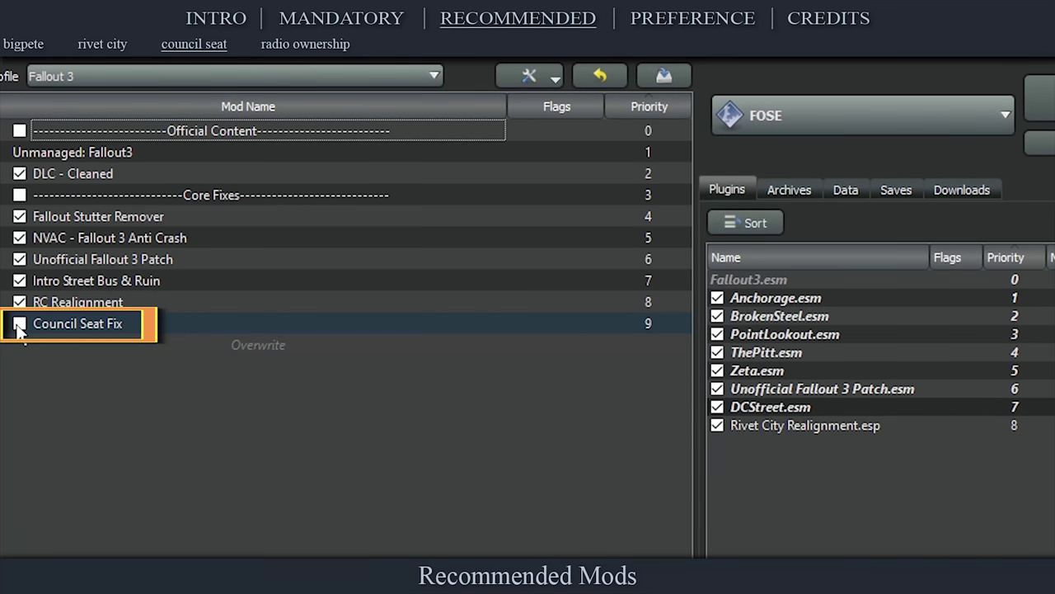
pyautogui.click(19, 324)
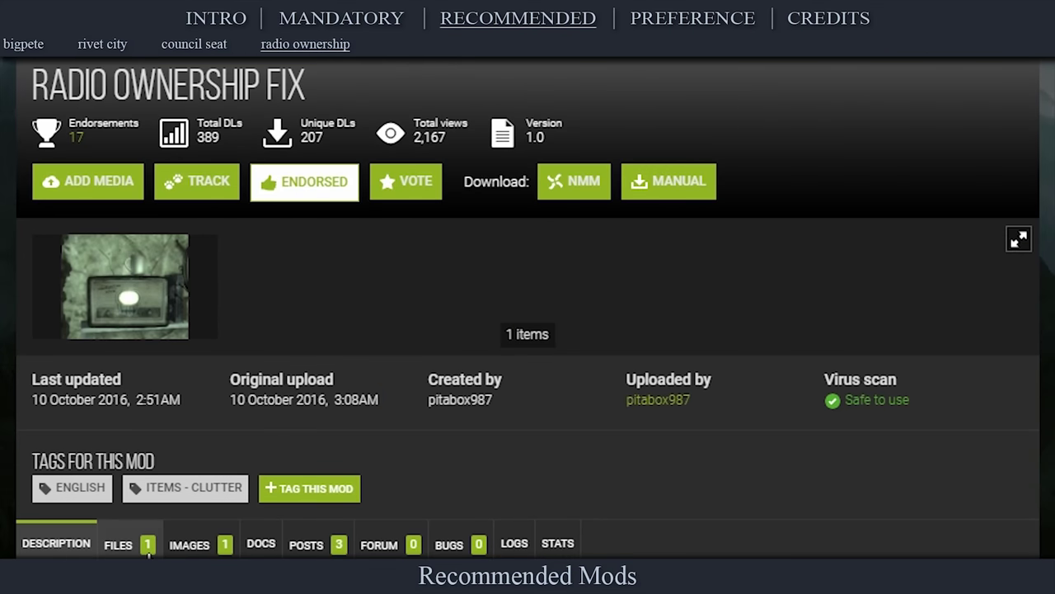
# Step: Download the Combo Radio Fix for Radio Ownership Fix and enable it at priority 10
pyautogui.click(149, 552)
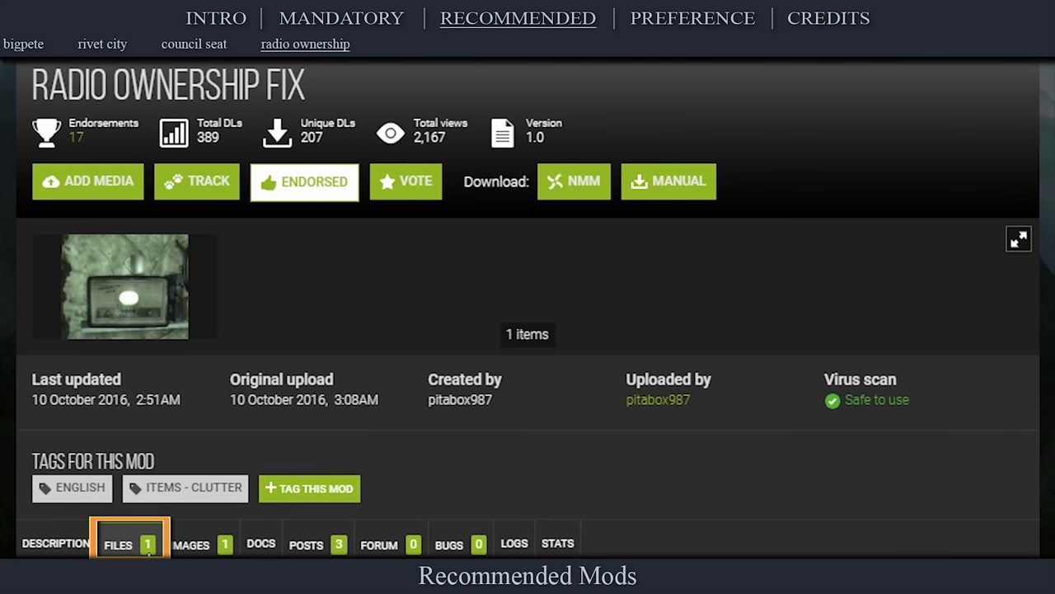
pyautogui.scroll(-4, 149, 558)
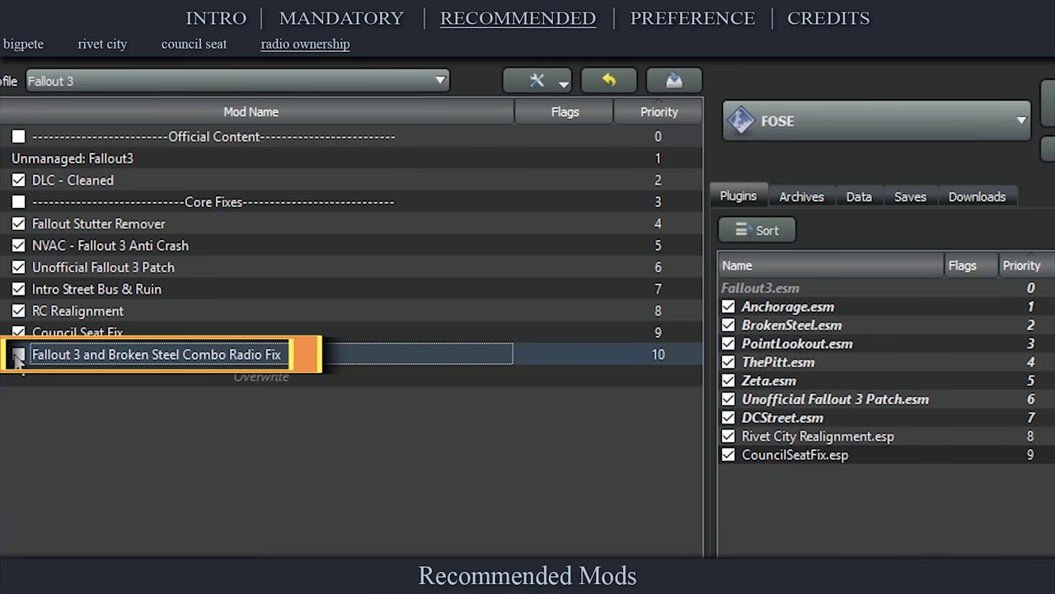
pyautogui.click(19, 355)
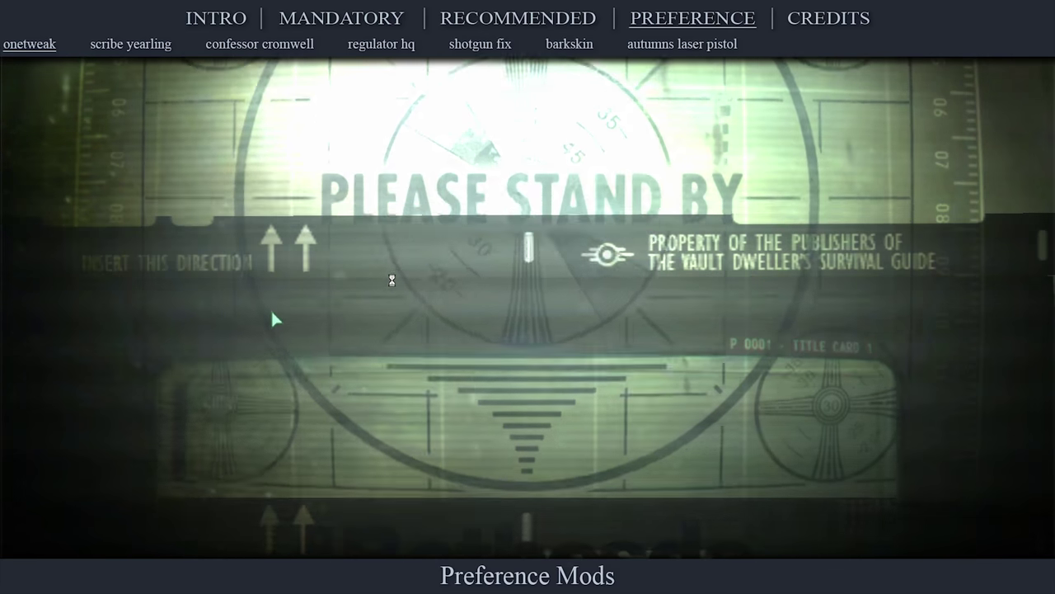
# Step: Leave the game and bring up the OneTweak for FO3 (v2.0.1.1) files list
pyautogui.hotkey('alt', 'tab')
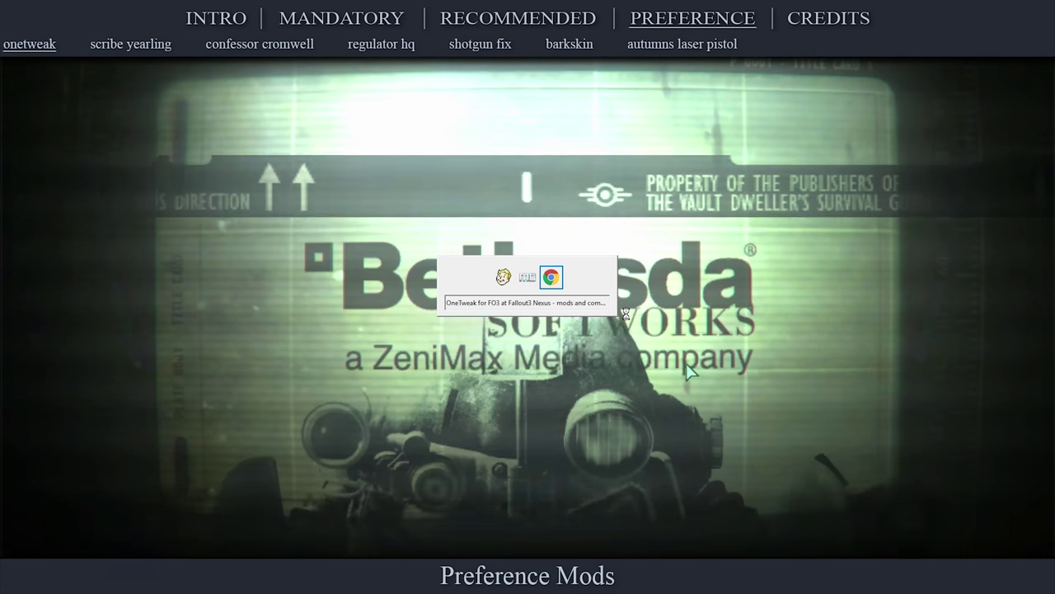
pyautogui.hotkey('alt', 'tab')
pyautogui.hotkey('alt', 'tab')
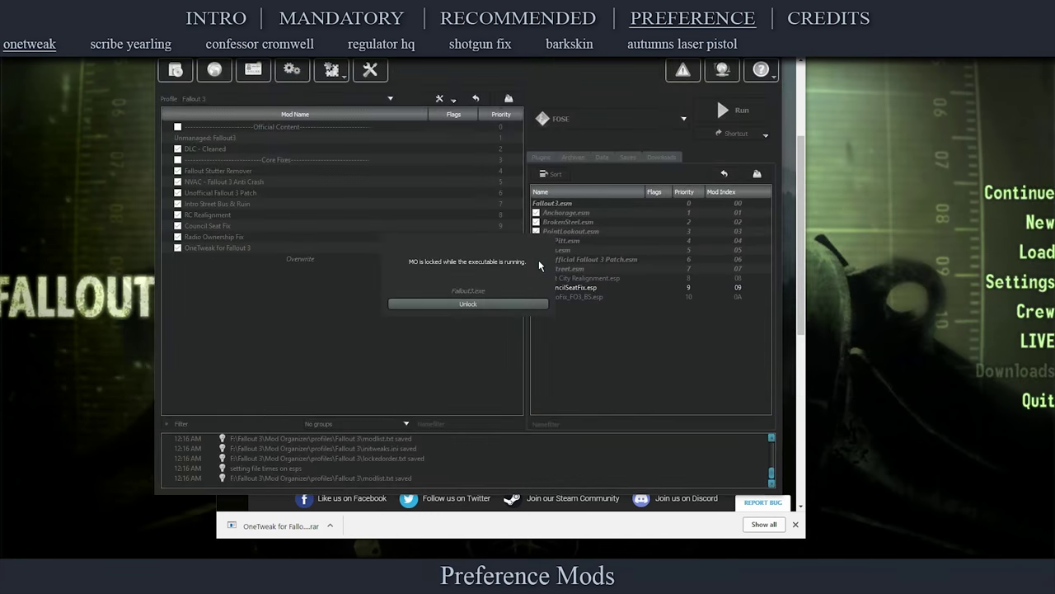
pyautogui.hotkey('alt', 'tab')
pyautogui.hotkey('alt', 'tab')
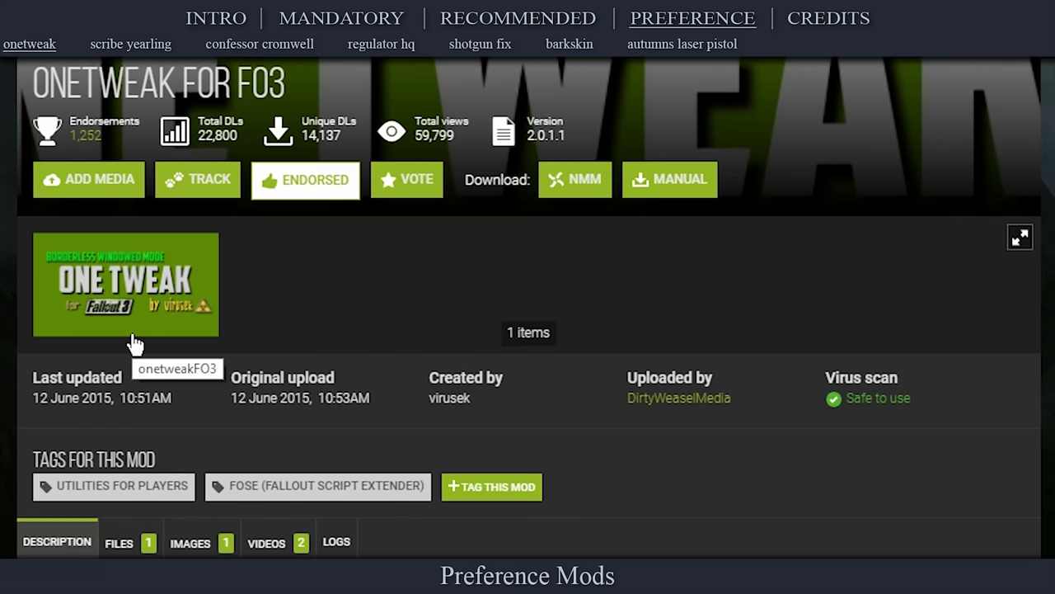
pyautogui.click(147, 543)
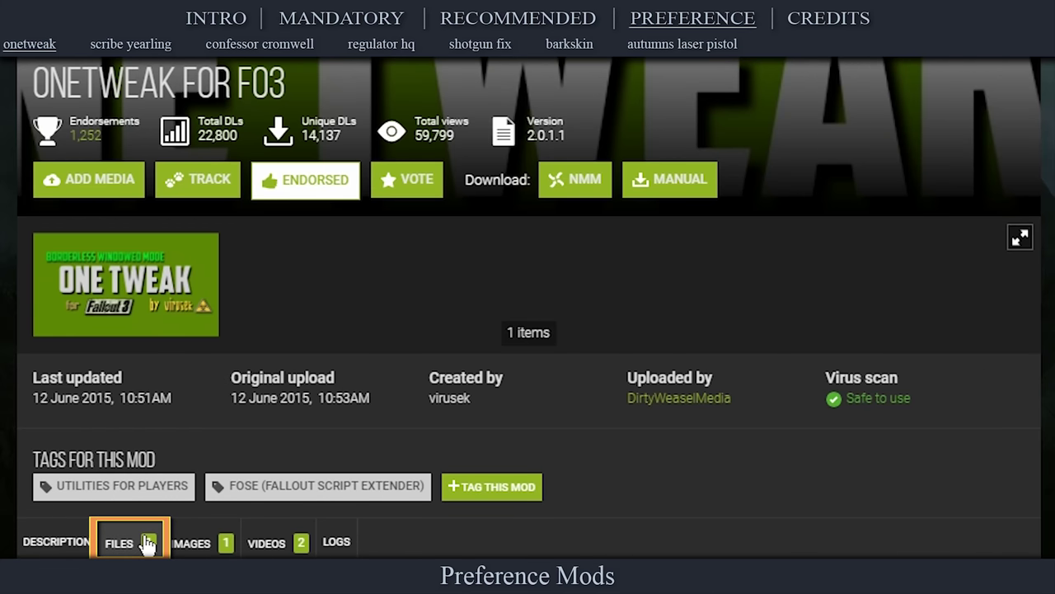
pyautogui.scroll(-5, 146, 542)
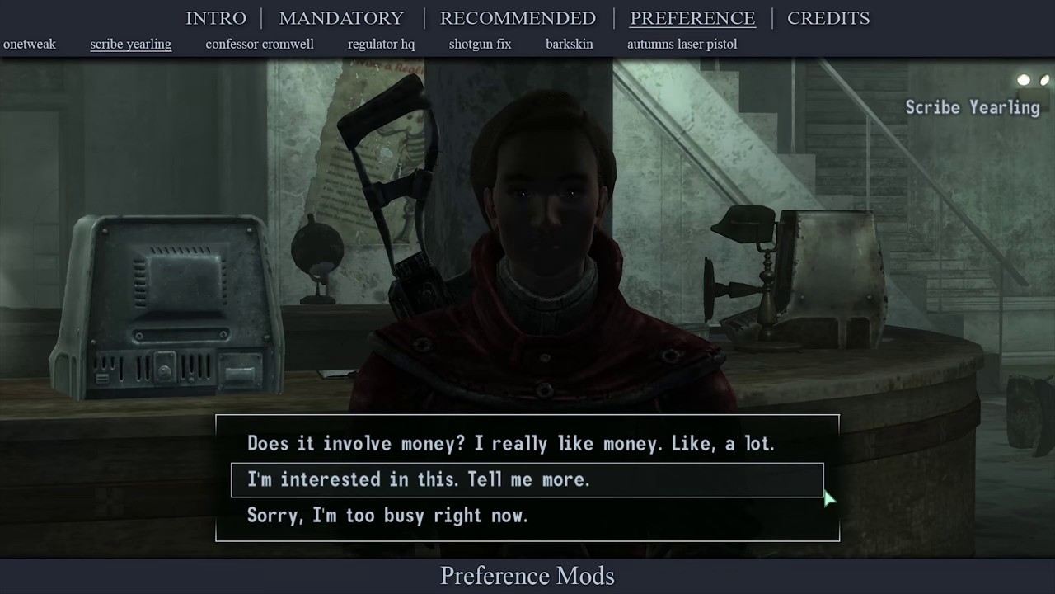
# Step: Download Scribe Yearling takes all Pre-War Books and enable Yearling Books at priority 12
pyautogui.click(775, 449)
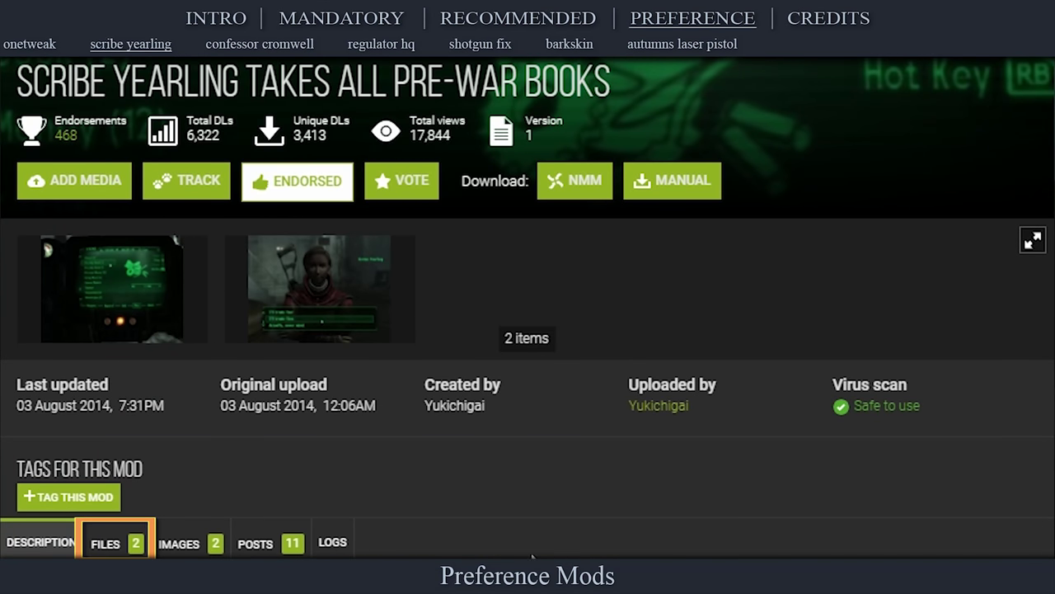
pyautogui.click(135, 546)
pyautogui.scroll(-4, 140, 549)
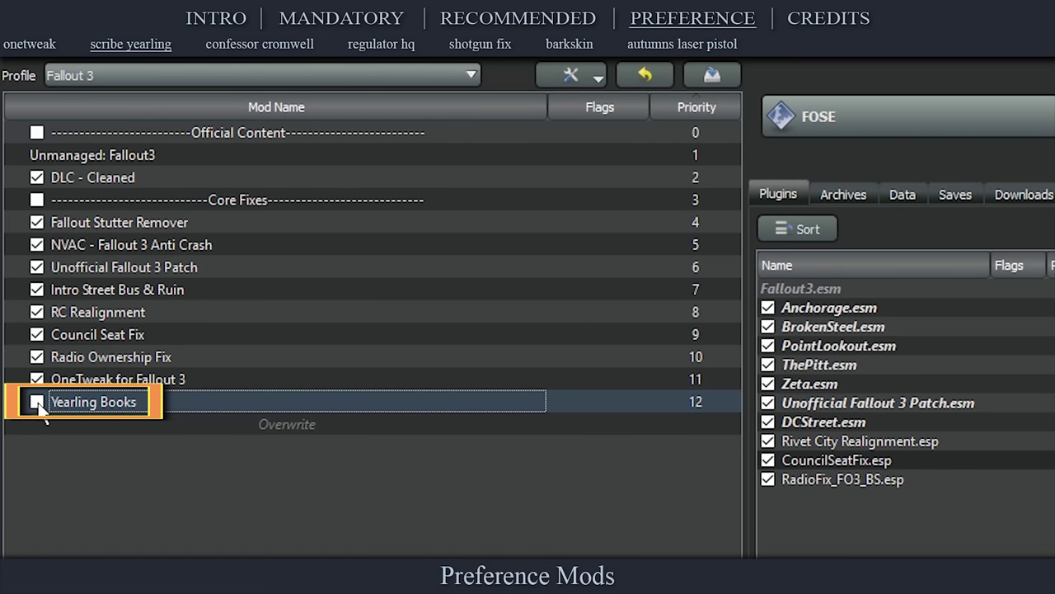
pyautogui.click(36, 403)
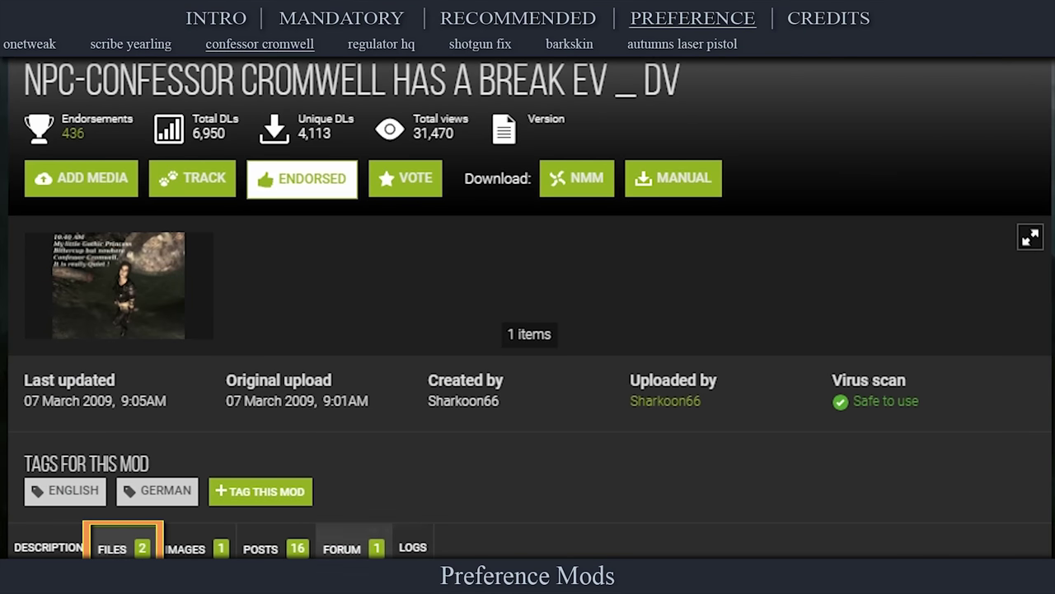
# Step: Download the Confessor Cromwell has a Break_EV main file and tick it at priority 13
pyautogui.scroll(-4, 412, 545)
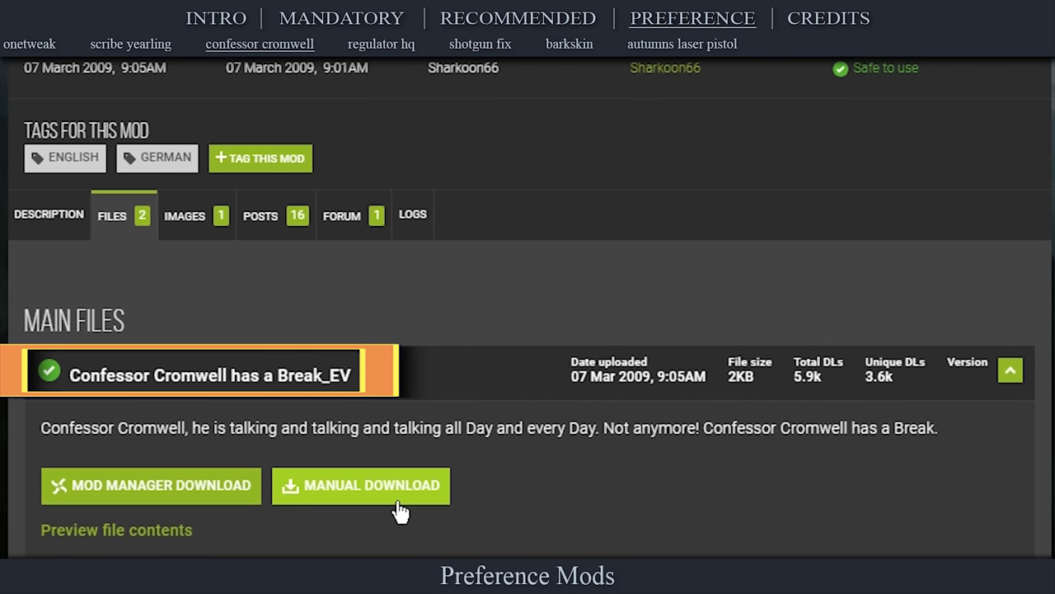
pyautogui.click(400, 512)
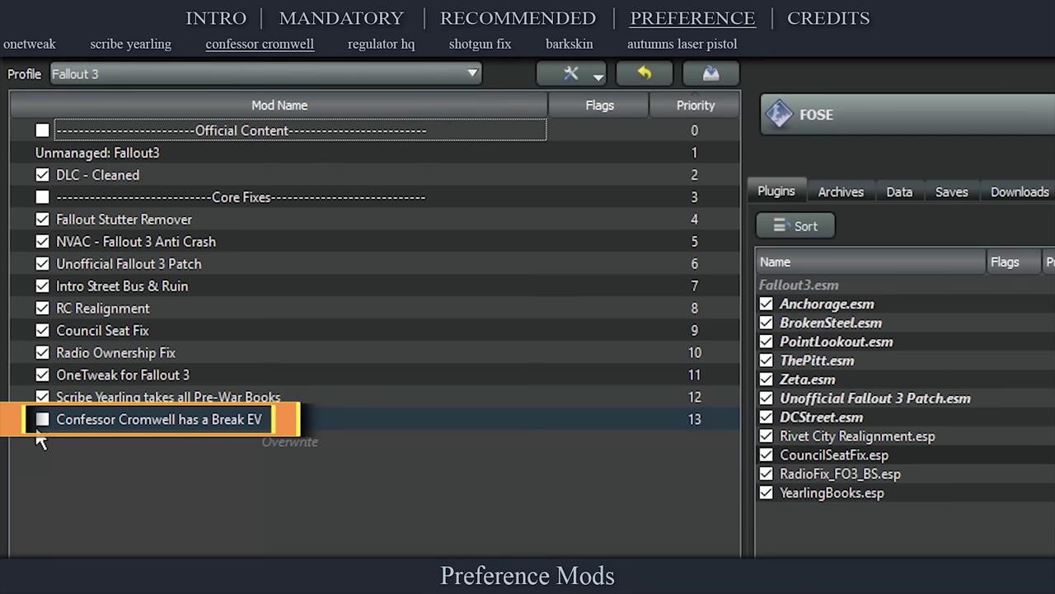
pyautogui.click(42, 420)
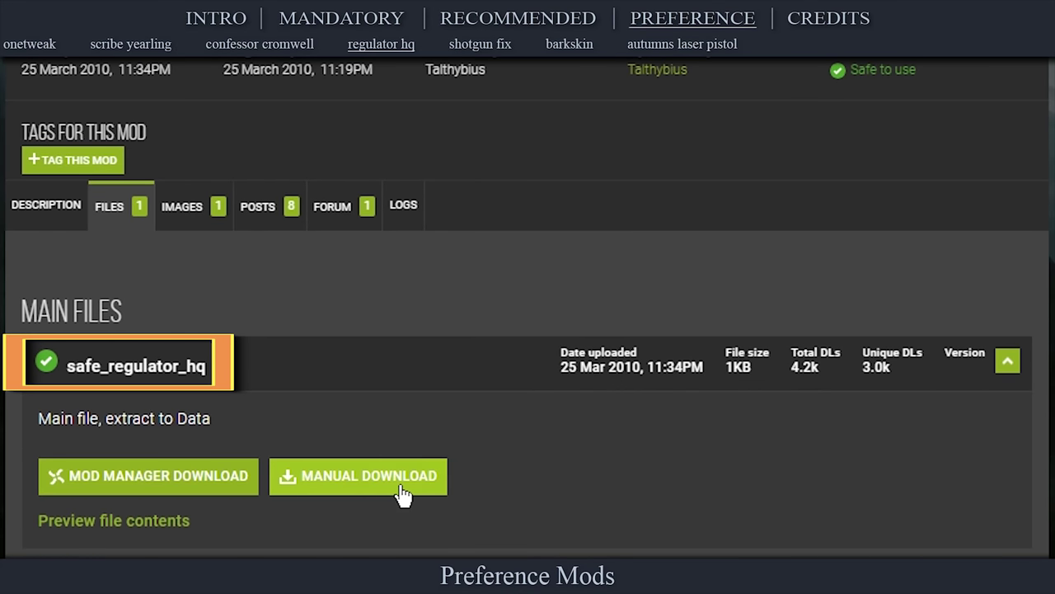
# Step: Download and enable safe_regulator_hq, then bring up the Double Barrelled Shotgun Fix files
pyautogui.click(401, 487)
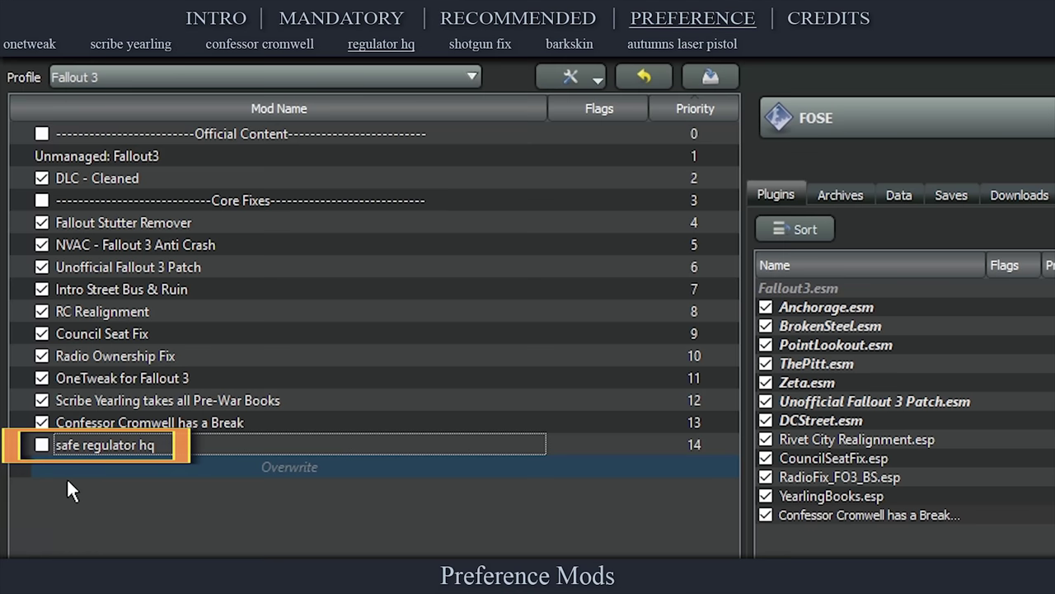
pyautogui.click(41, 444)
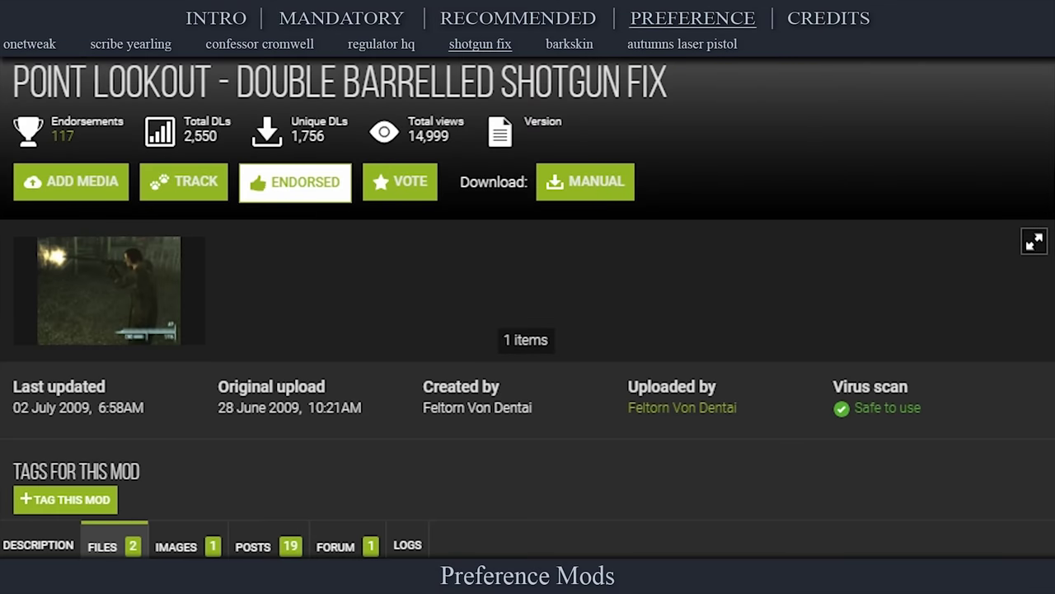
pyautogui.click(134, 550)
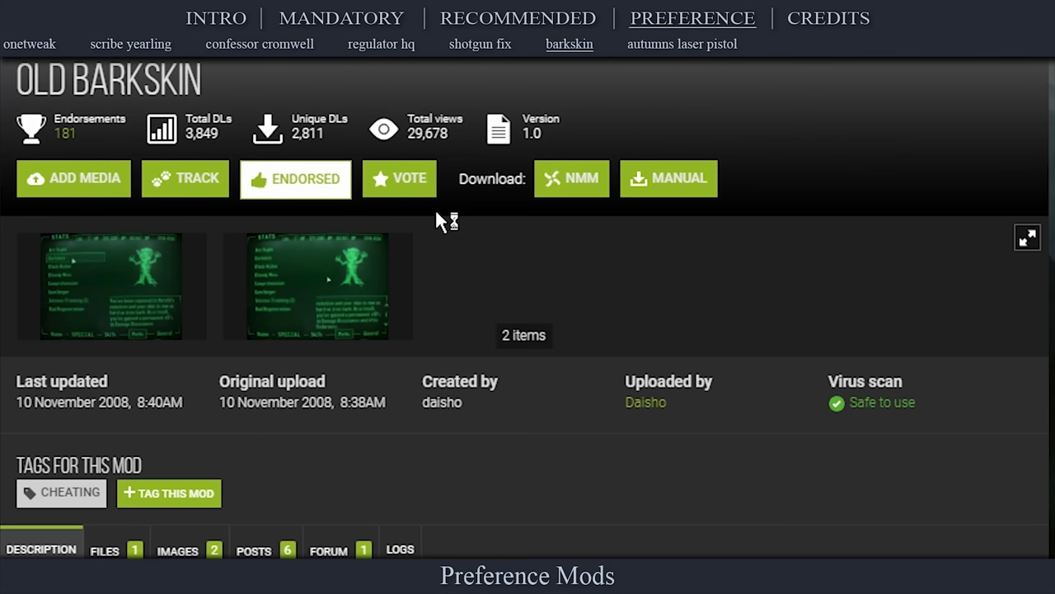
# Step: Get the Old Barkskin main file from its Files tab and enable Barkskin in the mod list
pyautogui.click(105, 551)
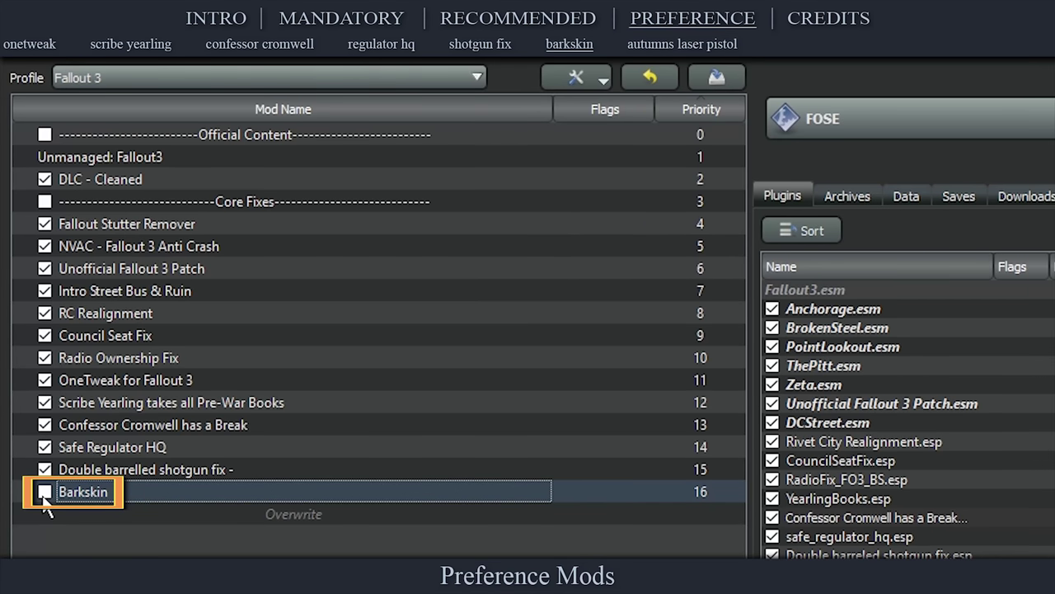
pyautogui.click(44, 494)
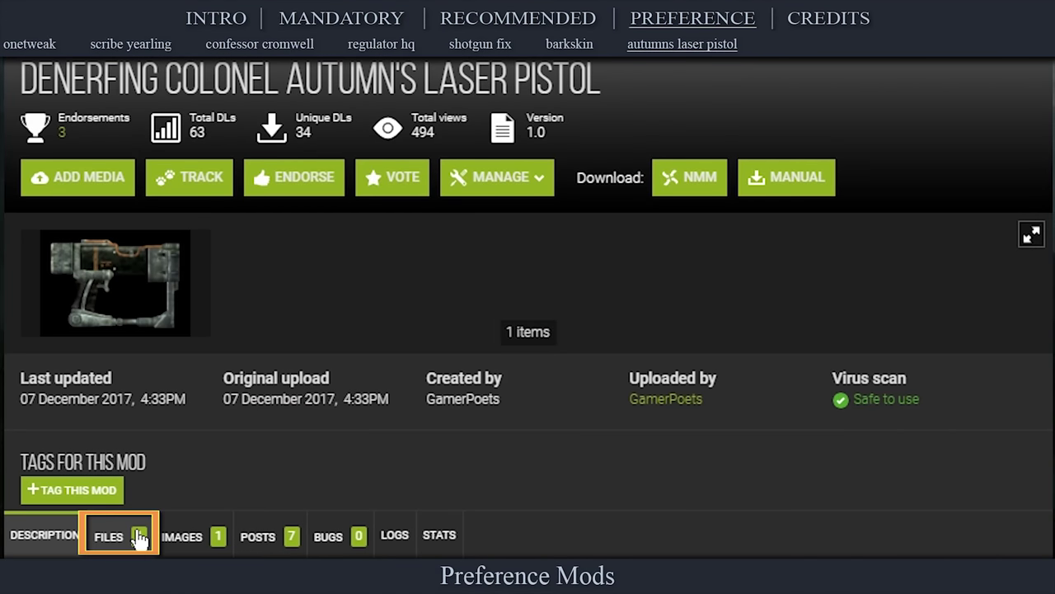
# Step: Show the Files tab listing the Laser Pistol's 1KB version 1.0 main file
pyautogui.click(140, 537)
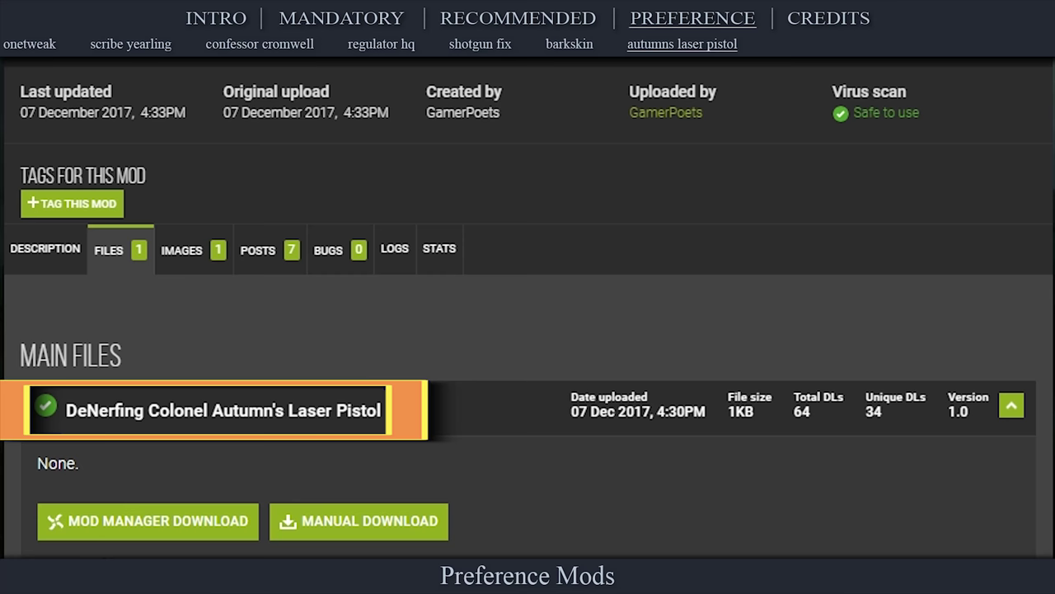